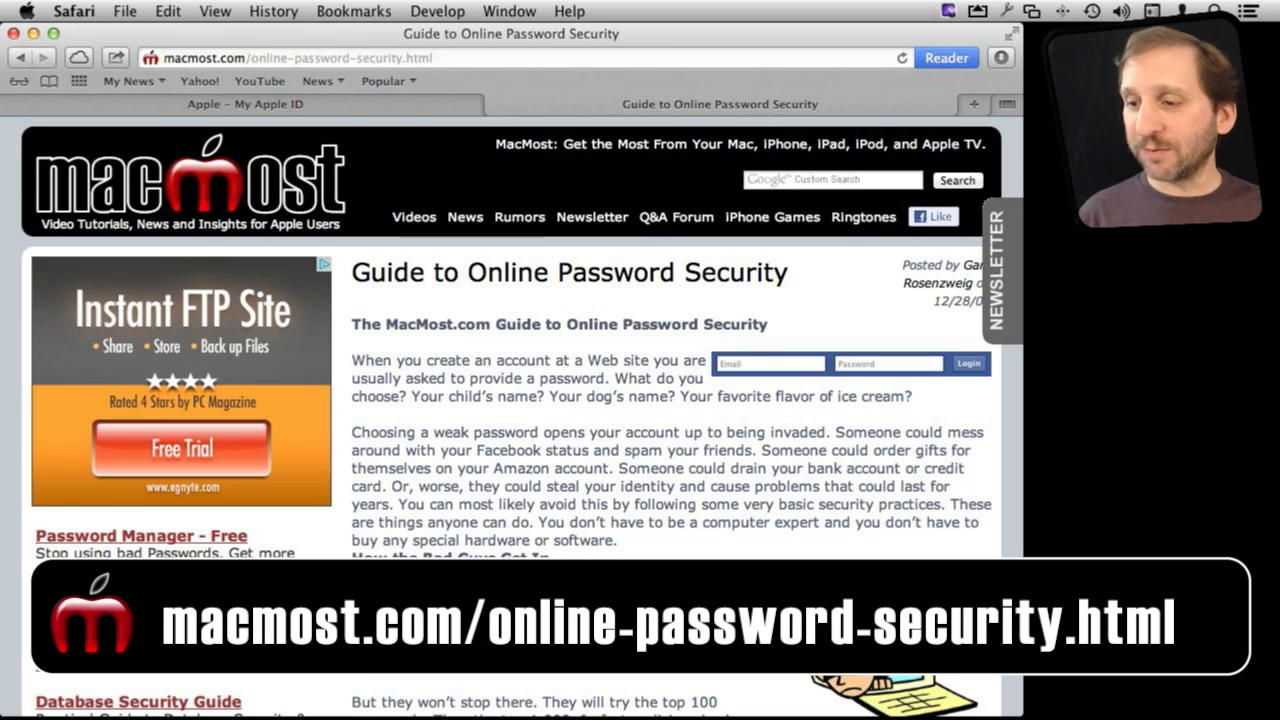
Scroll down the MacMost password article and back up to the top
{"action": "scroll", "coordinate": [522, 415], "scroll_direction": "down", "scroll_amount": 3}
{"action": "scroll", "coordinate": [522, 415], "scroll_direction": "up", "scroll_amount": 3}
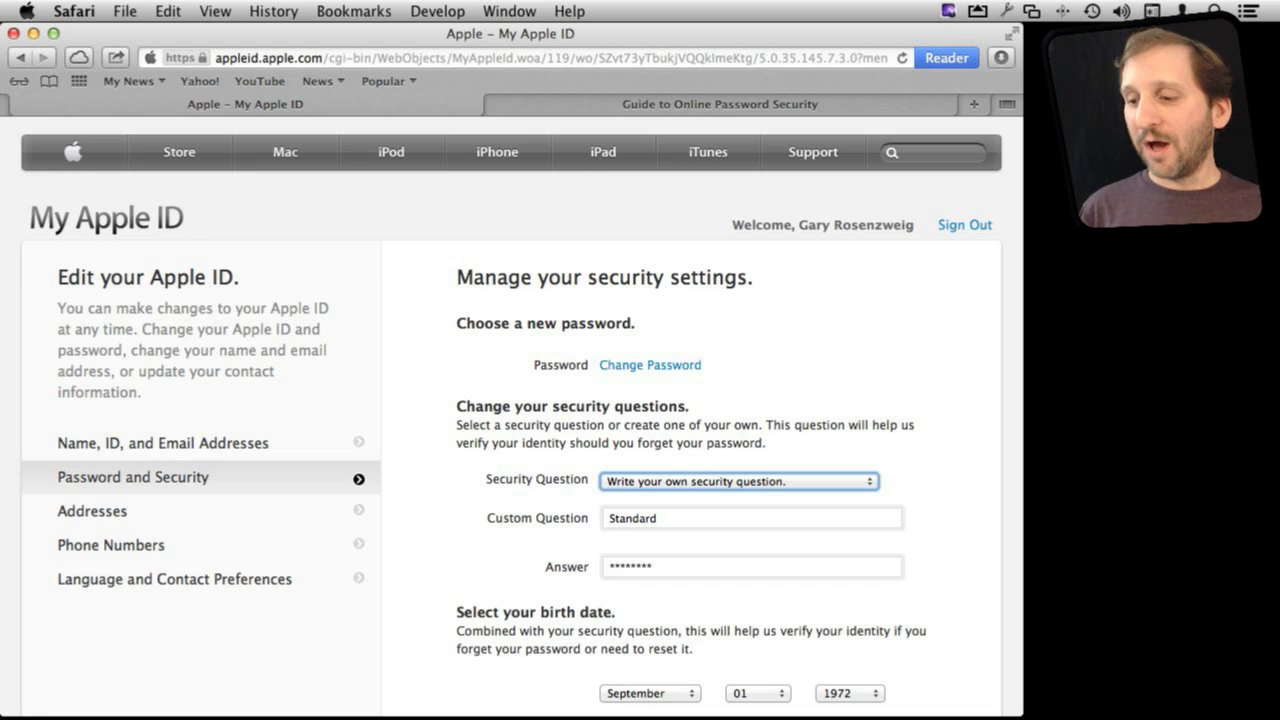
{"action": "left_click", "coordinate": [740, 481]}
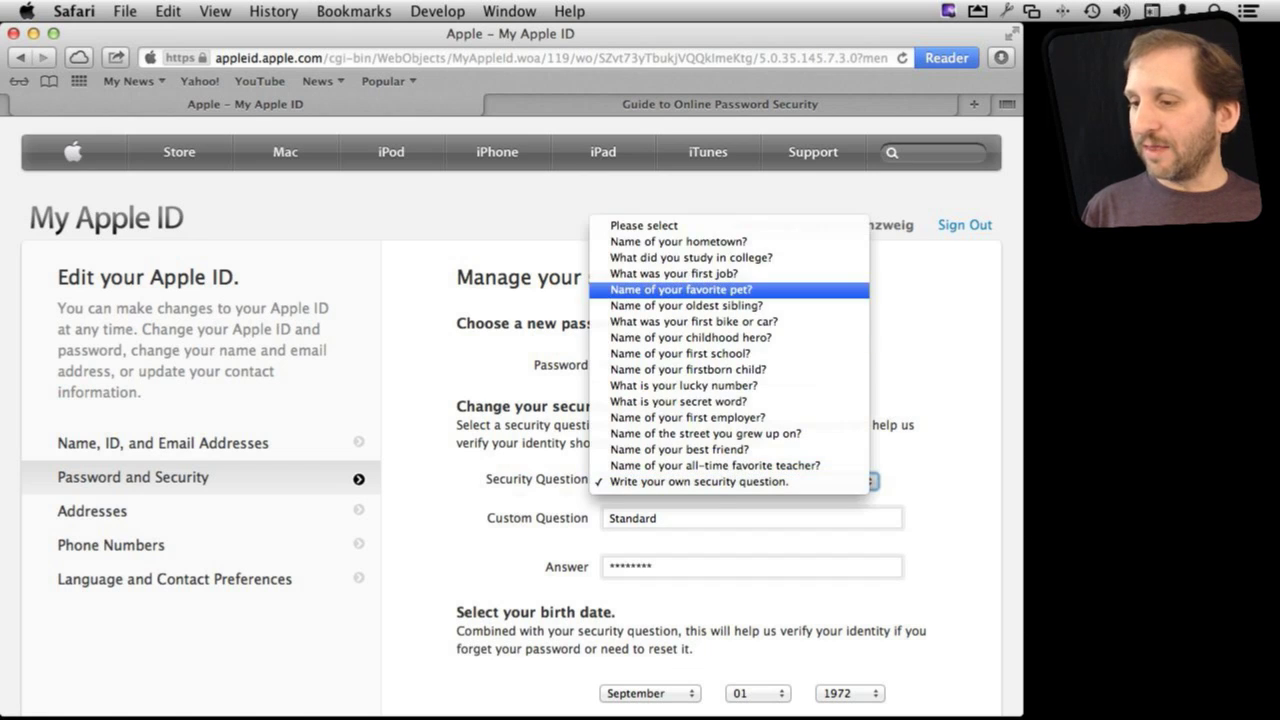
{"action": "key", "text": "Down"}
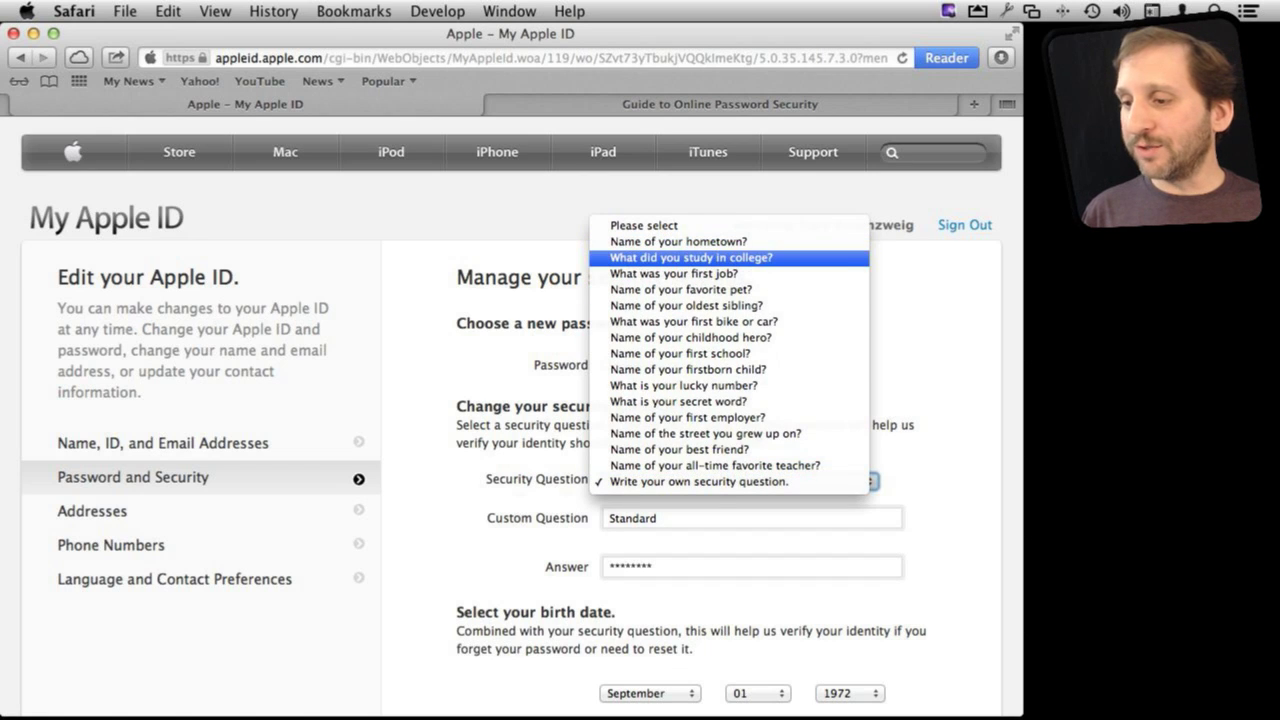
{"action": "key", "text": "Down"}
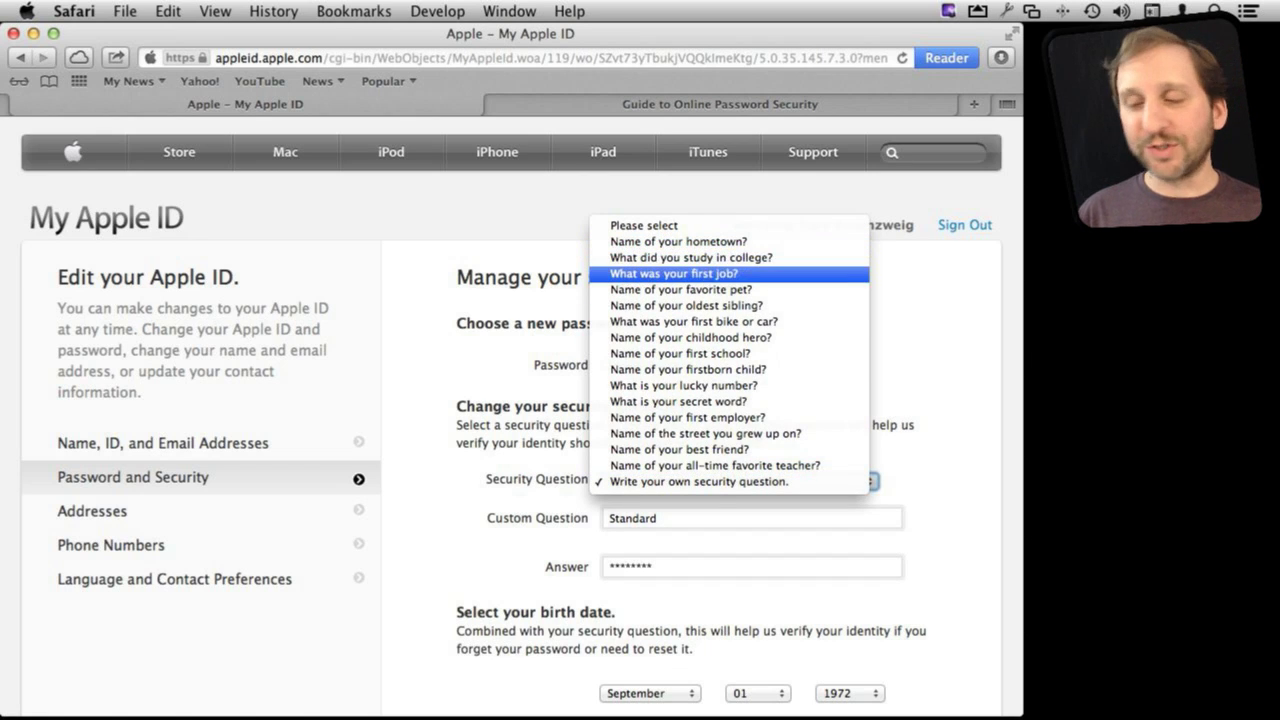
{"action": "key", "text": "Escape"}
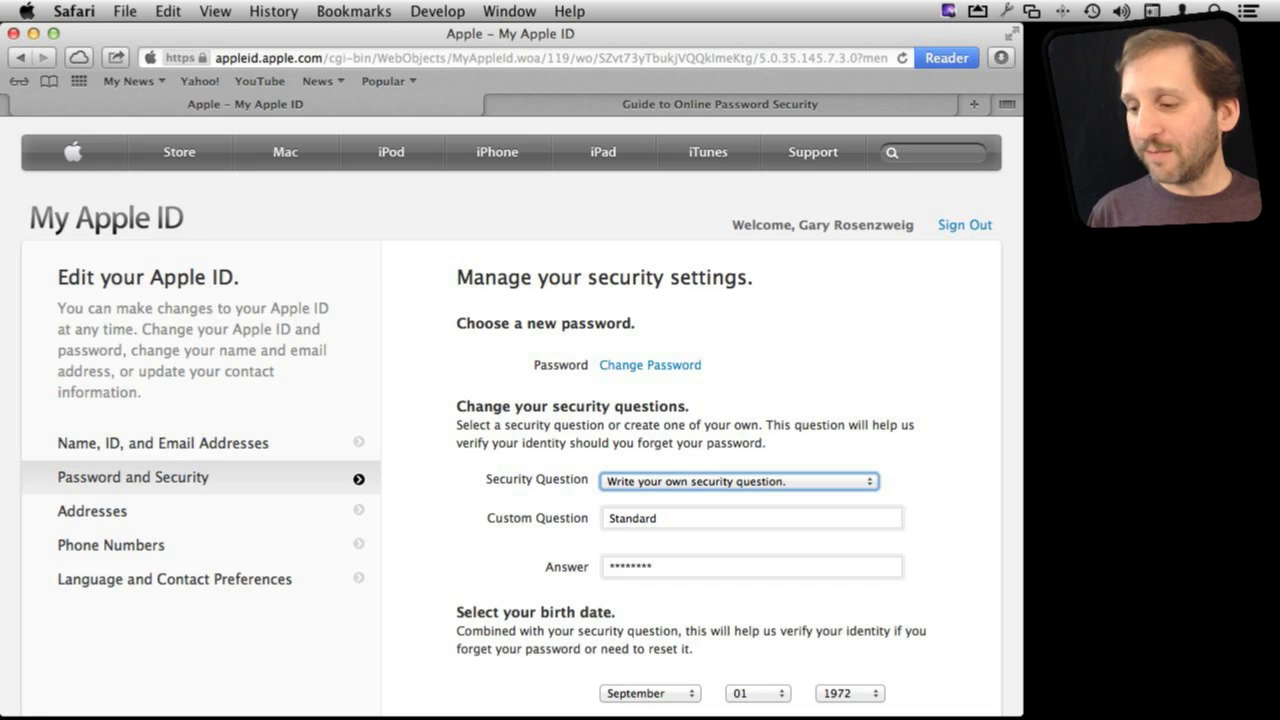
{"action": "key", "text": "space"}
{"action": "key", "text": "Up"}
{"action": "key", "text": "Up"}
{"action": "key", "text": "Up"}
{"action": "key", "text": "Up"}
{"action": "key", "text": "Up"}
{"action": "key", "text": "Up"}
{"action": "key", "text": "Up"}
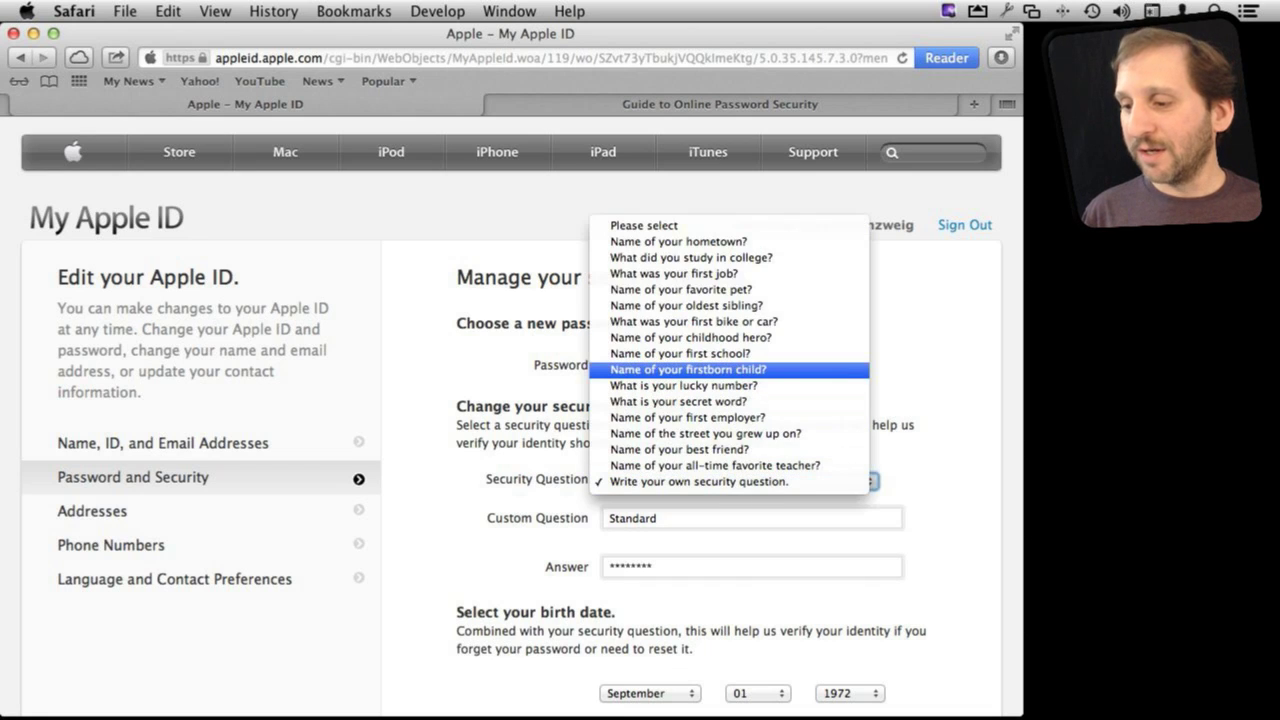
{"action": "key", "text": "Down"}
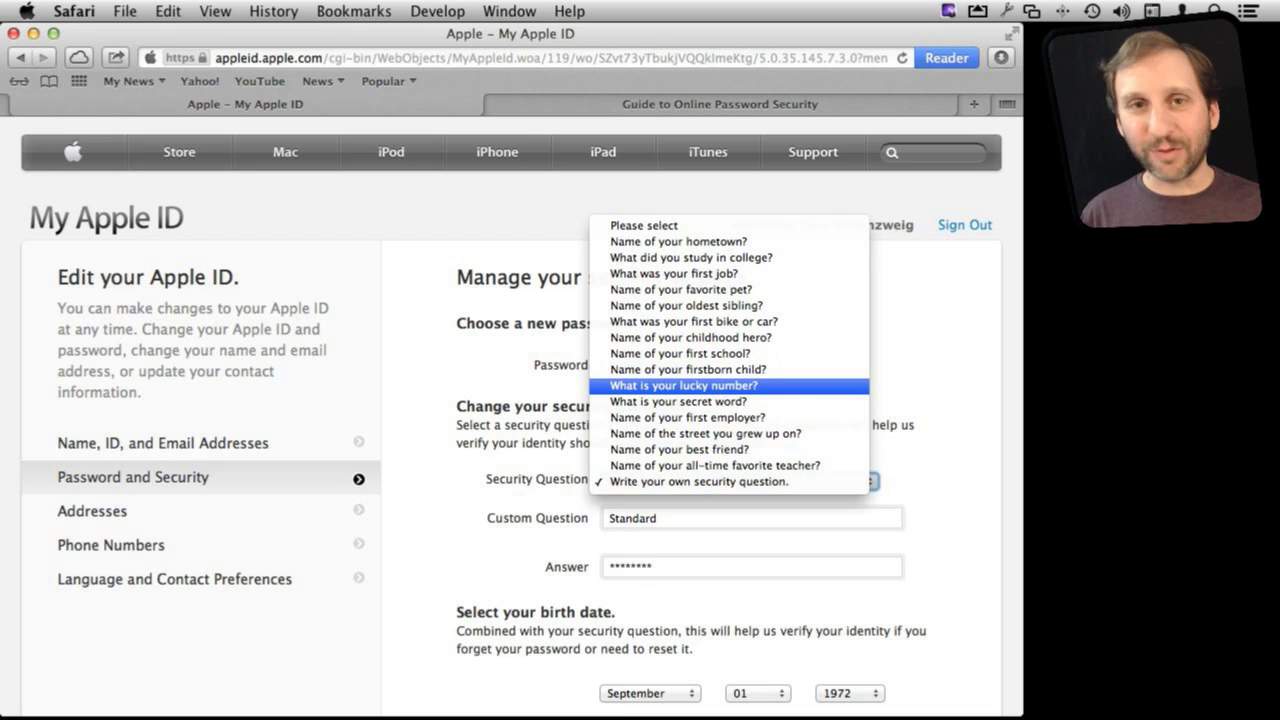
{"action": "key", "text": "Up"}
{"action": "key", "text": "Up"}
{"action": "key", "text": "Up"}
{"action": "key", "text": "Up"}
{"action": "key", "text": "Up"}
{"action": "key", "text": "Up"}
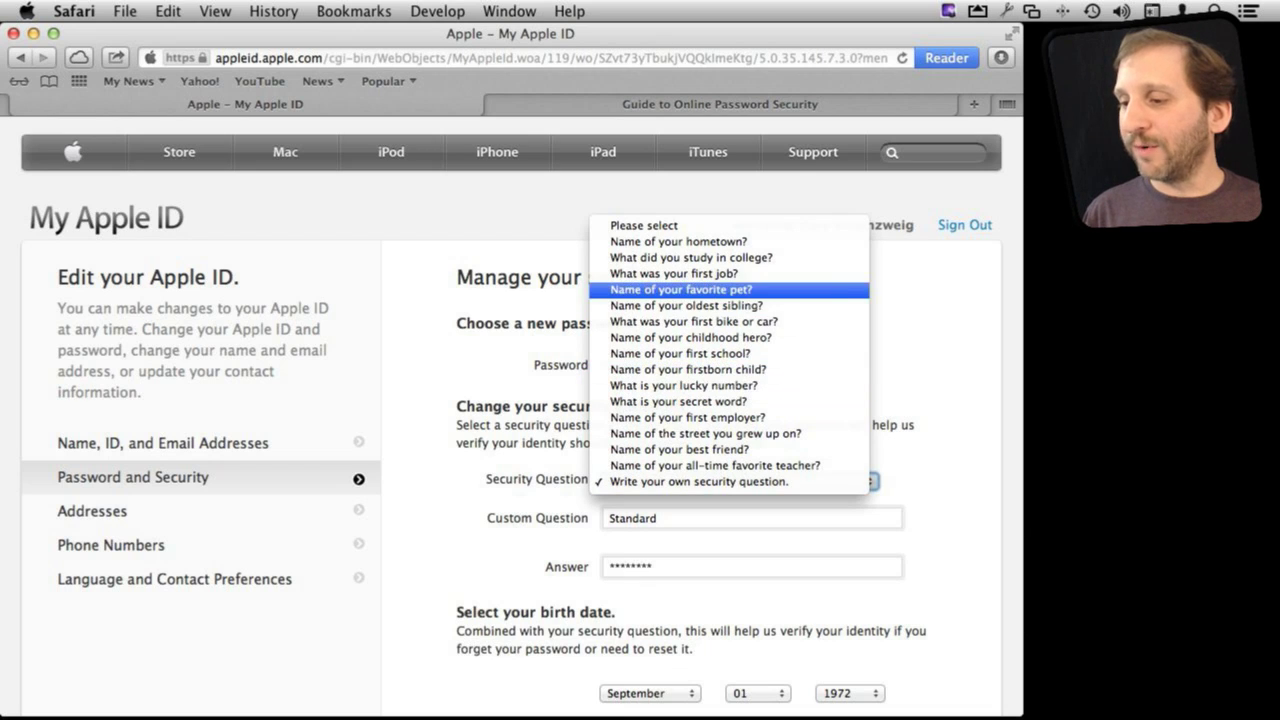
{"action": "key", "text": "Up"}
{"action": "key", "text": "Up"}
{"action": "key", "text": "Up"}
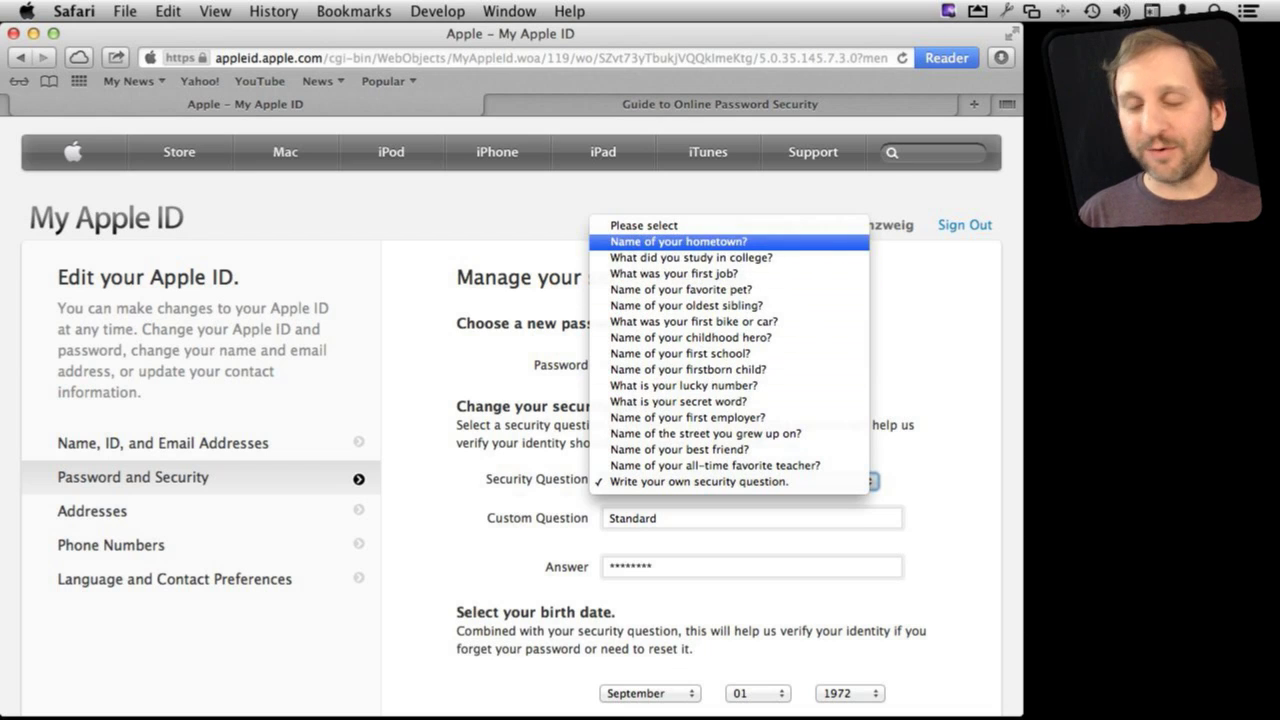
{"action": "key", "text": "Down"}
{"action": "key", "text": "Down"}
{"action": "key", "text": "Down"}
{"action": "key", "text": "Down"}
{"action": "key", "text": "Down"}
{"action": "key", "text": "Down"}
{"action": "key", "text": "Down"}
{"action": "key", "text": "Up"}
{"action": "key", "text": "Up"}
{"action": "key", "text": "Up"}
{"action": "key", "text": "Up"}
{"action": "key", "text": "Up"}
{"action": "key", "text": "Up"}
{"action": "key", "text": "Up"}
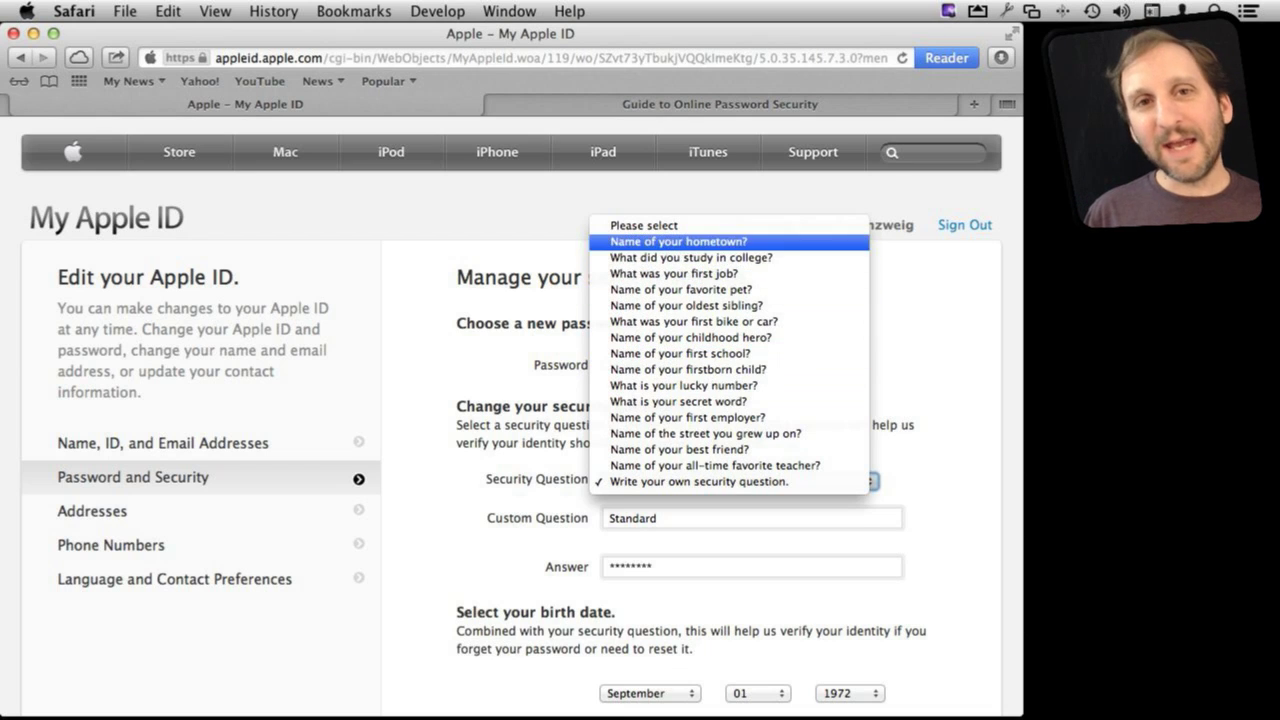
{"action": "key", "text": "Down"}
{"action": "key", "text": "Down"}
{"action": "key", "text": "Down"}
{"action": "key", "text": "Down"}
{"action": "key", "text": "Down"}
{"action": "key", "text": "Down"}
{"action": "key", "text": "Down"}
{"action": "key", "text": "Down"}
{"action": "key", "text": "Down"}
{"action": "key", "text": "Down"}
{"action": "key", "text": "Down"}
{"action": "key", "text": "Down"}
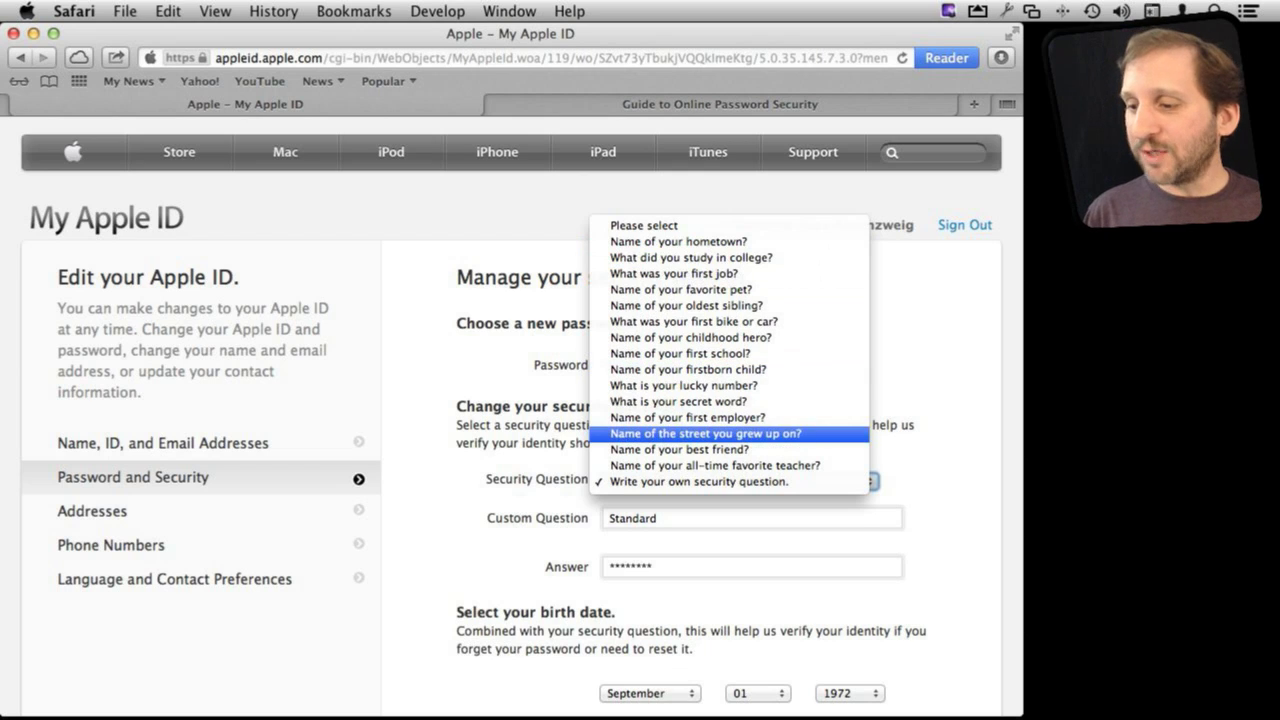
{"action": "key", "text": "Up"}
{"action": "key", "text": "Up"}
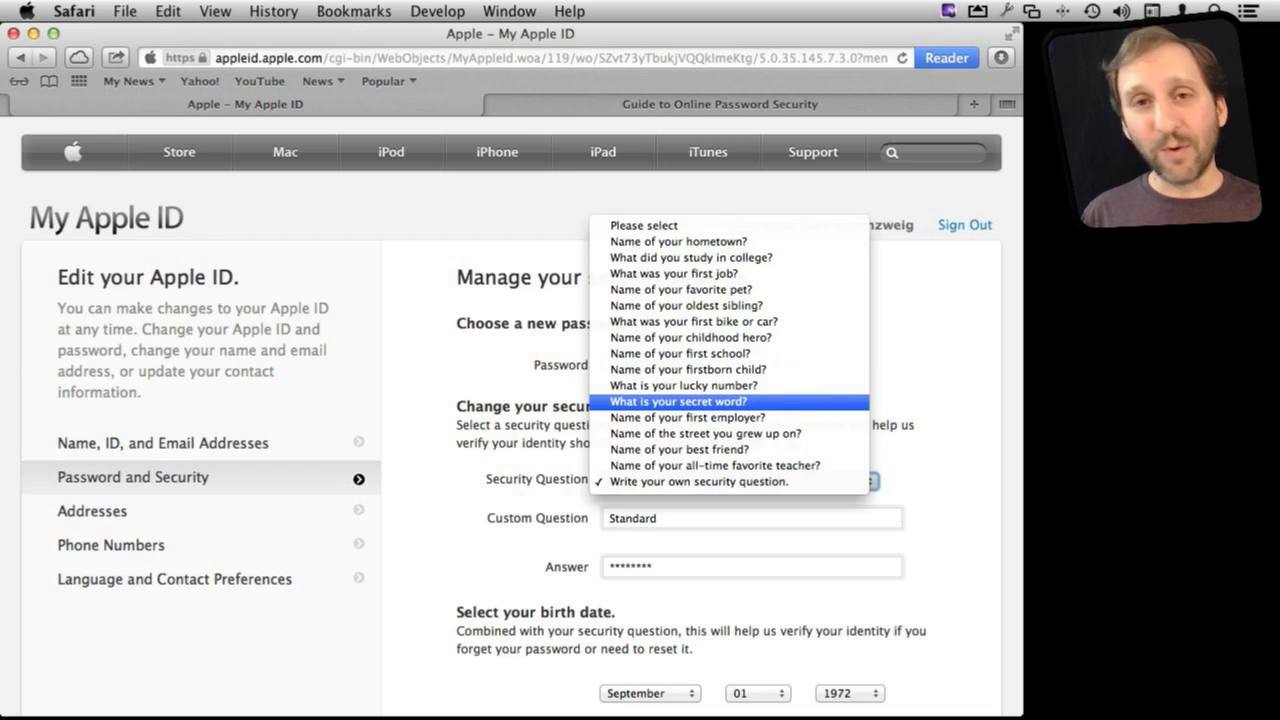
{"action": "key", "text": "Down"}
{"action": "key", "text": "Down"}
{"action": "key", "text": "Down"}
{"action": "key", "text": "Down"}
{"action": "key", "text": "Down"}
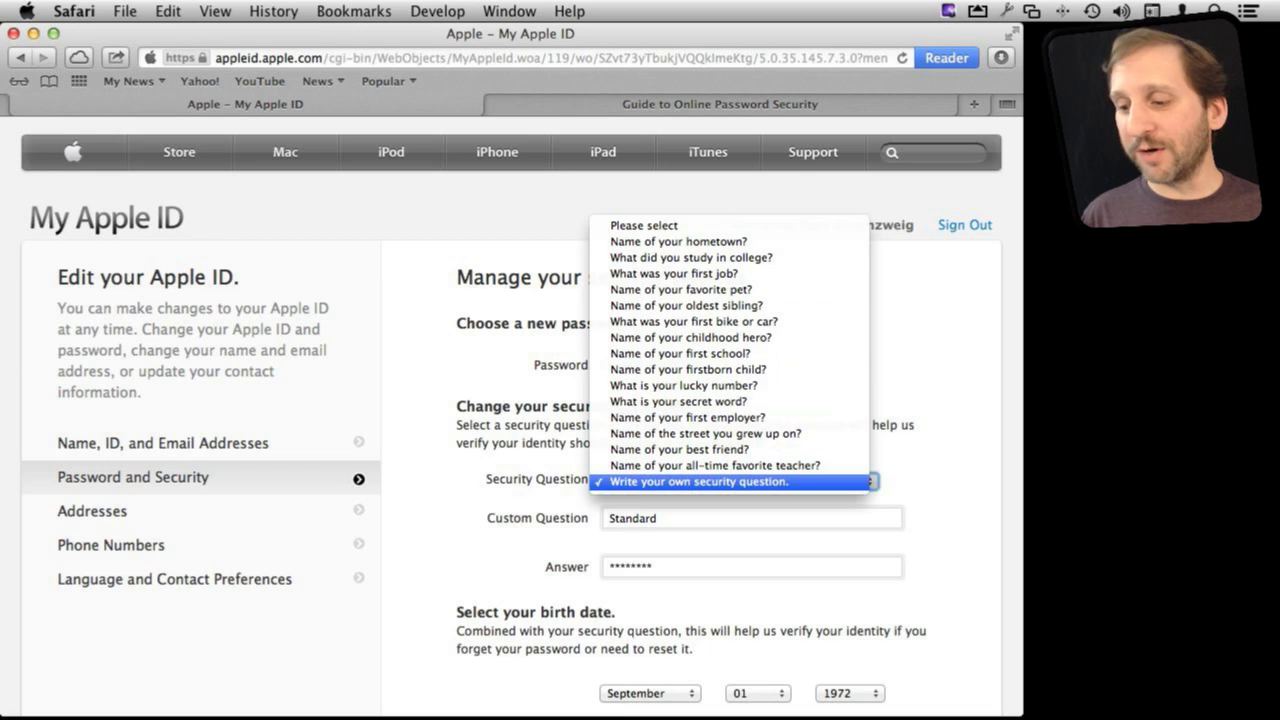
{"action": "key", "text": "Return"}
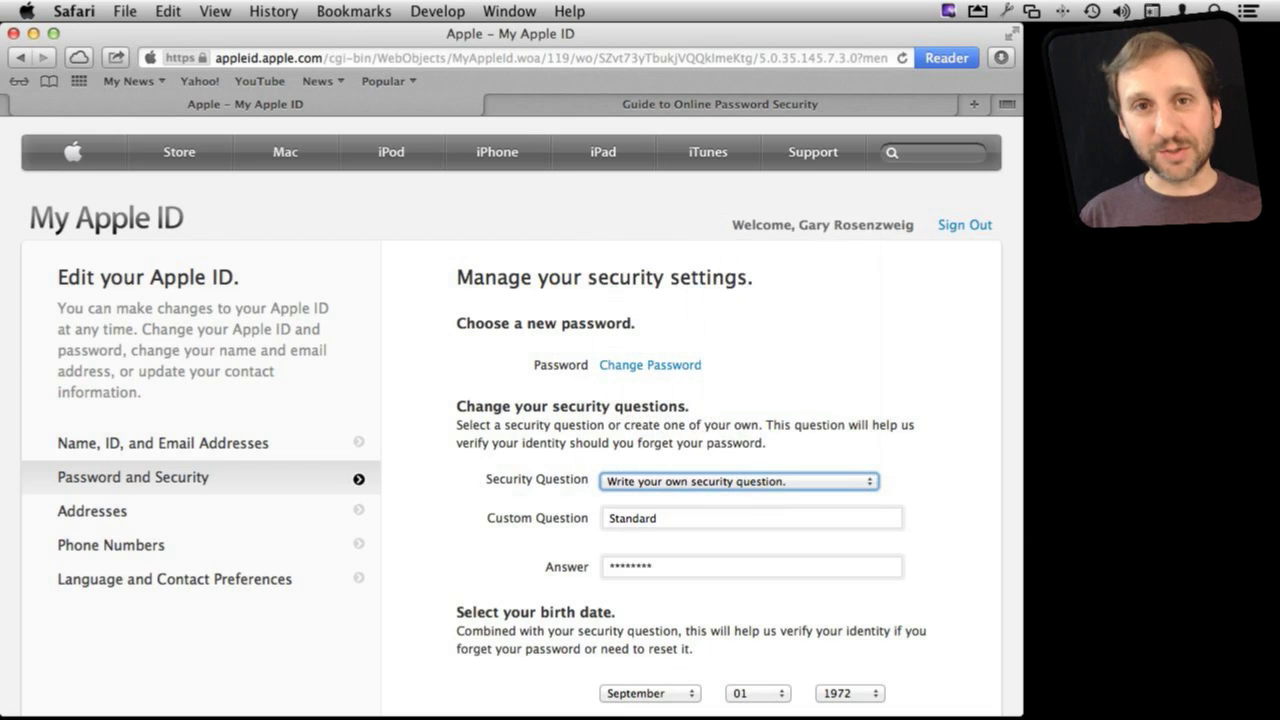